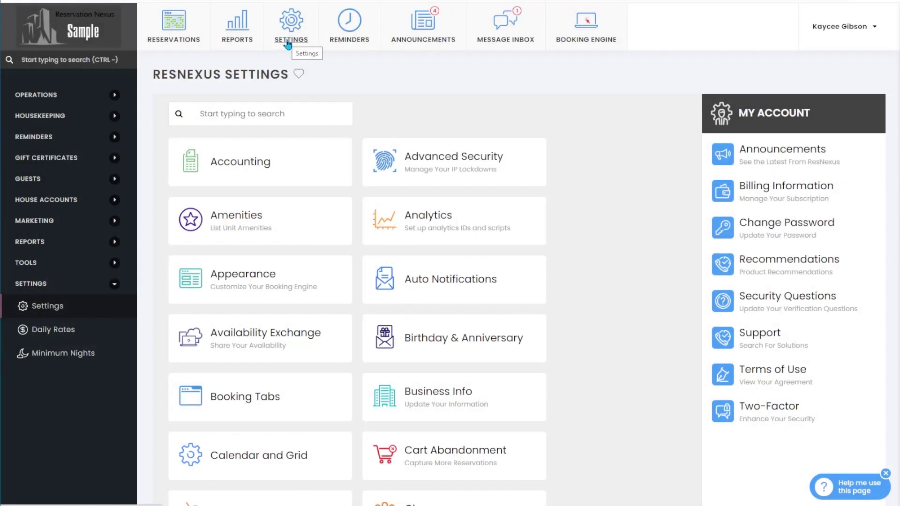
Search the settings for 'Locks' and open the Locks settings page.
{"action": "left_click", "coordinate": [254, 112]}
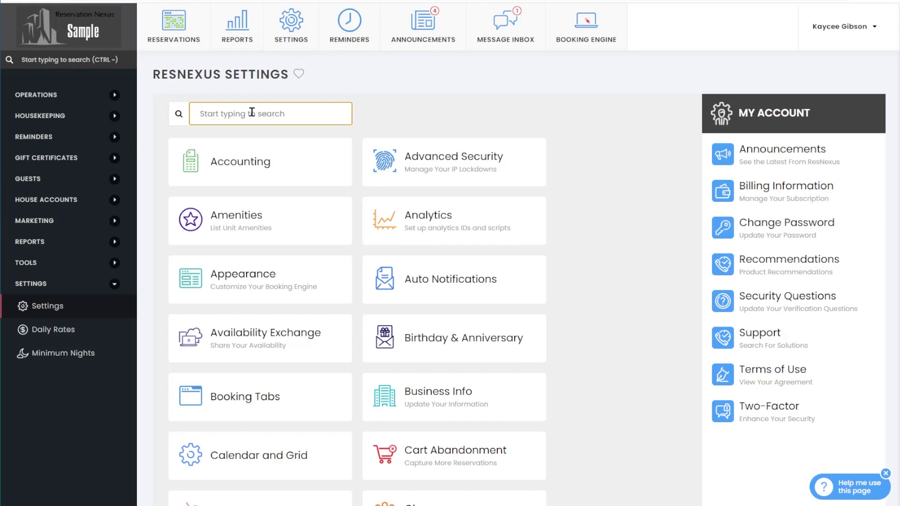
{"action": "type", "text": "Locks"}
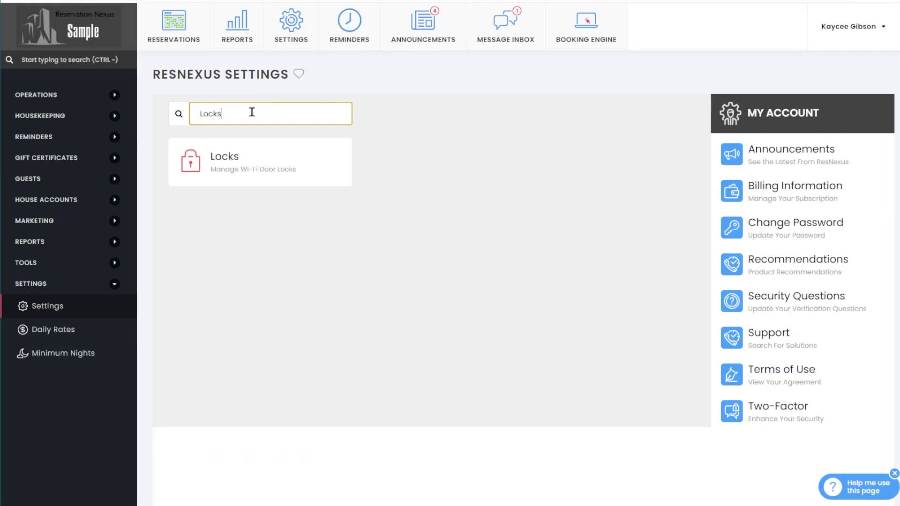
{"action": "left_click", "coordinate": [234, 158]}
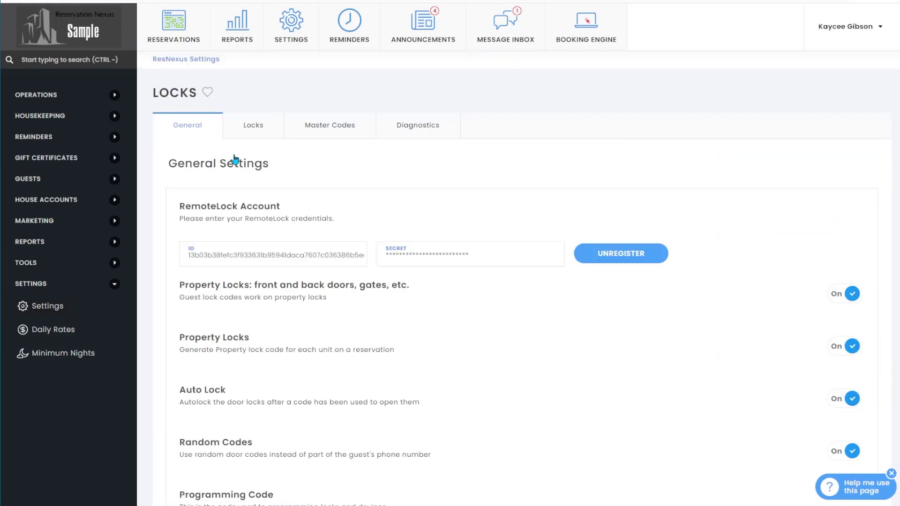
Switch to the Master Codes tab to list the existing Test code.
{"action": "left_click", "coordinate": [330, 127]}
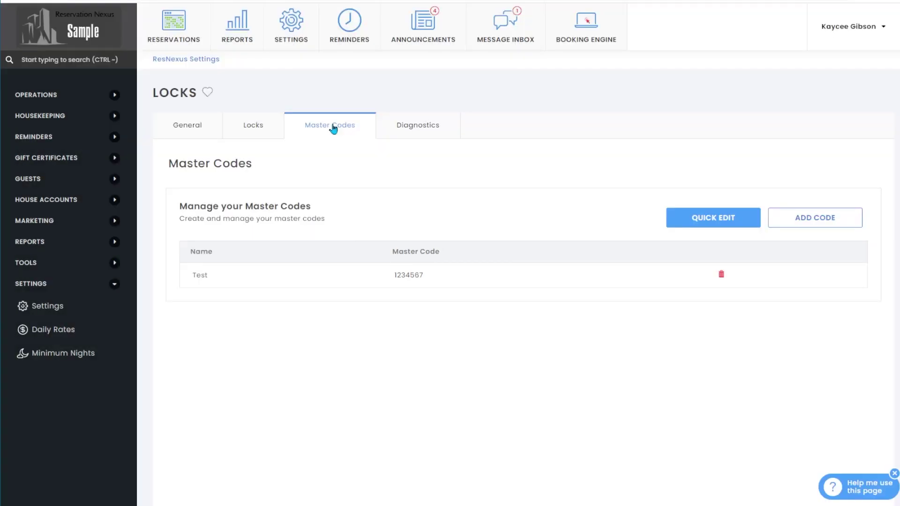
Open the blank Add a Master Code dialog with ADD CODE.
{"action": "left_click", "coordinate": [827, 228]}
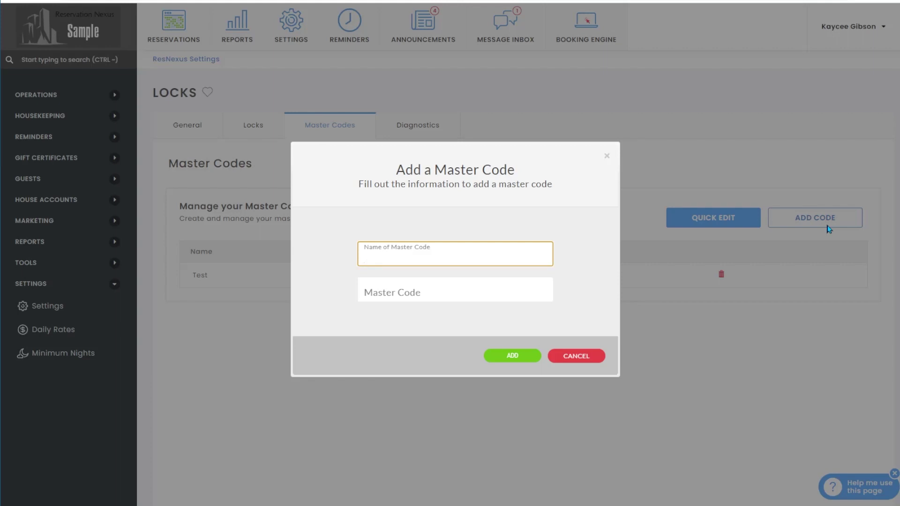